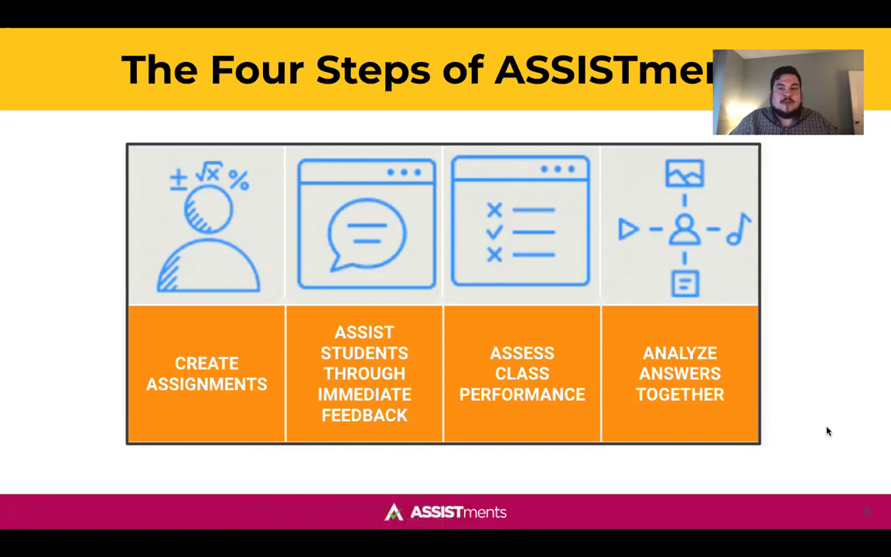
Advance through the report slides to the annotated Assignment Report slide, then switch to the live 7.2 Lesson 2 report
key("Right")
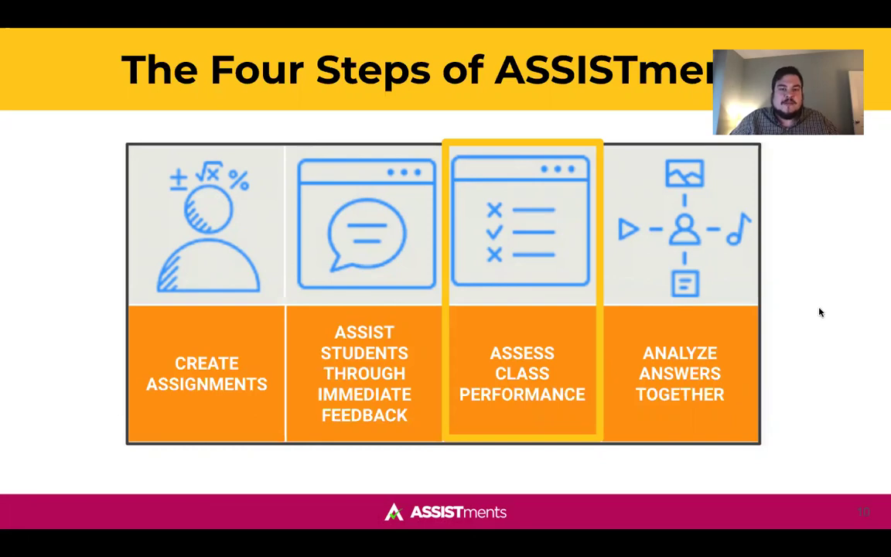
key("Right")
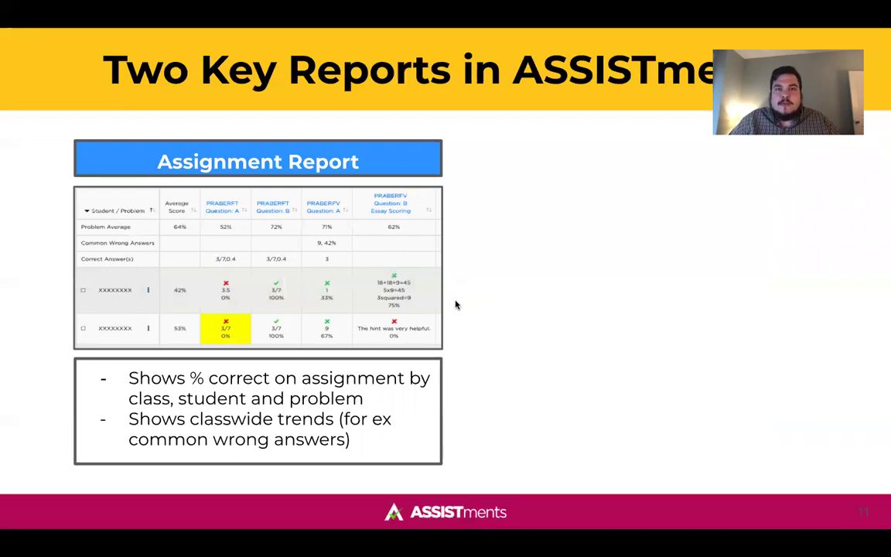
key("Right")
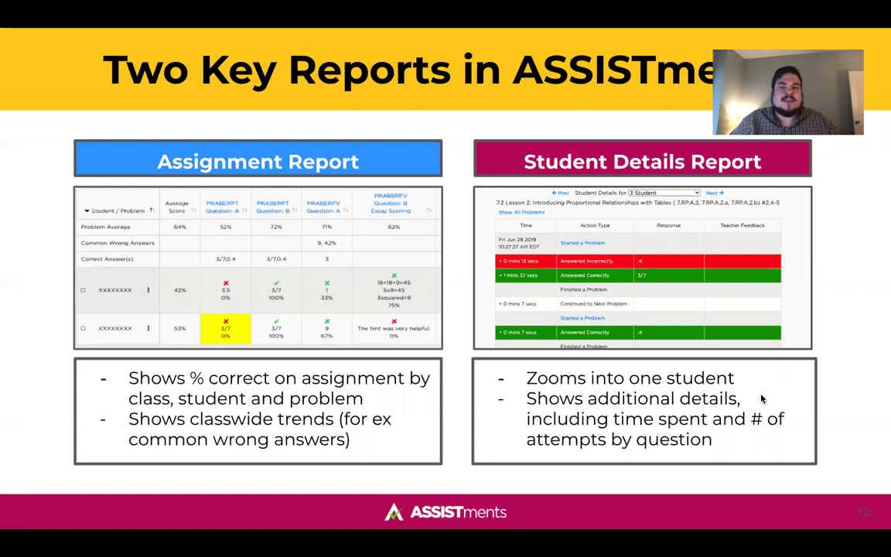
left_click(457, 346)
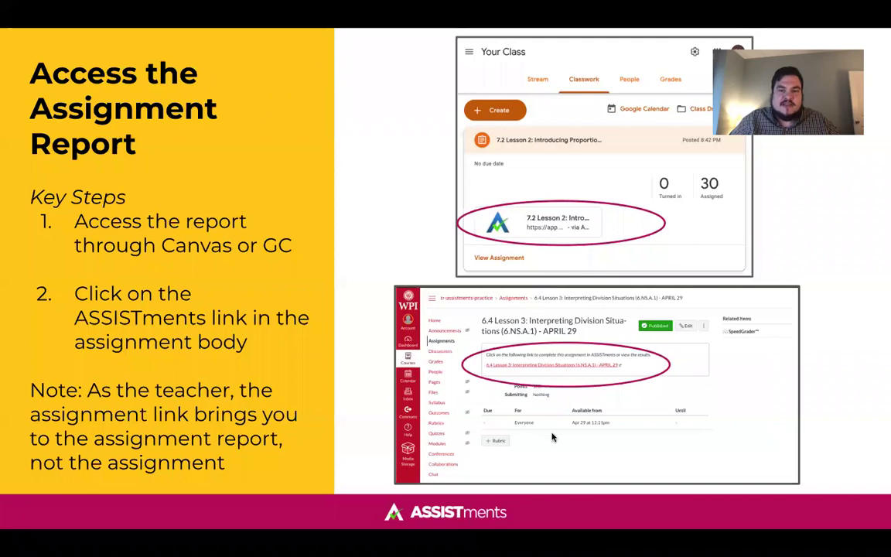
key("Right")
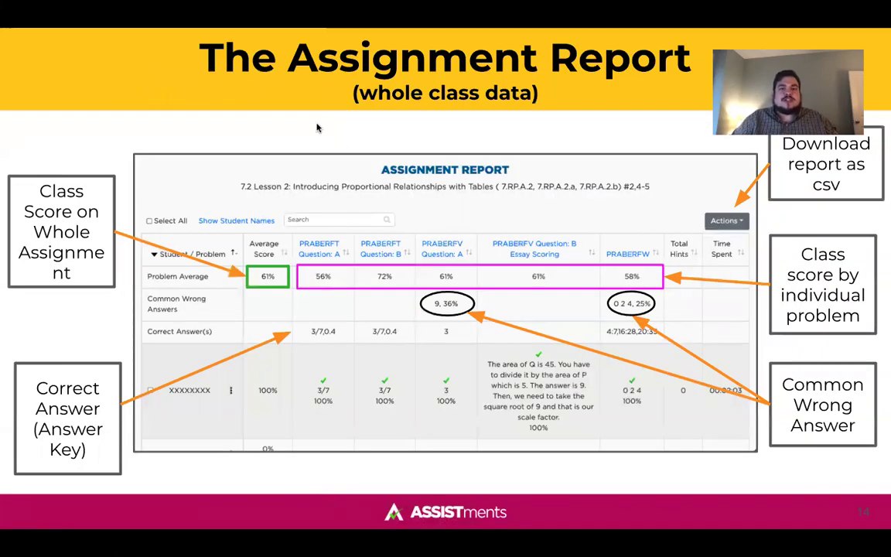
key("super+Tab")
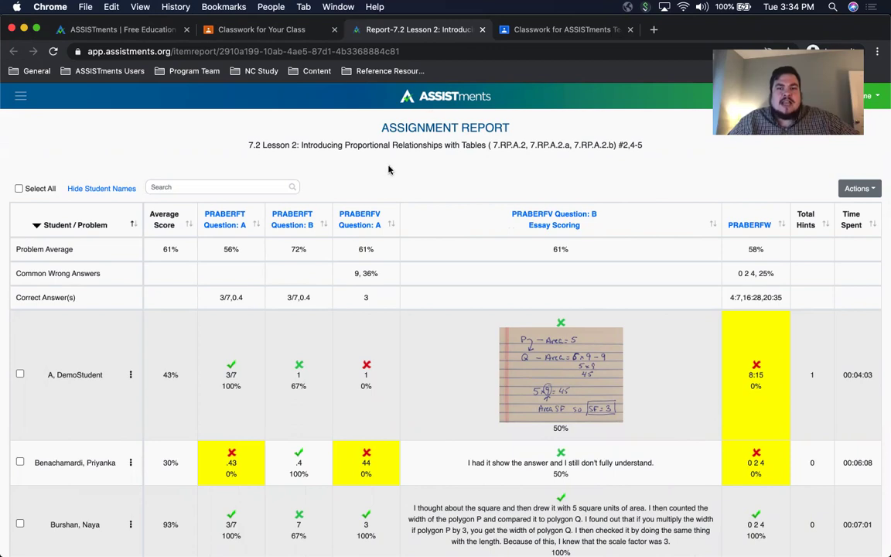
Check the Actions list, then hide student names so every row reads XXXXXXXX
left_click(867, 196)
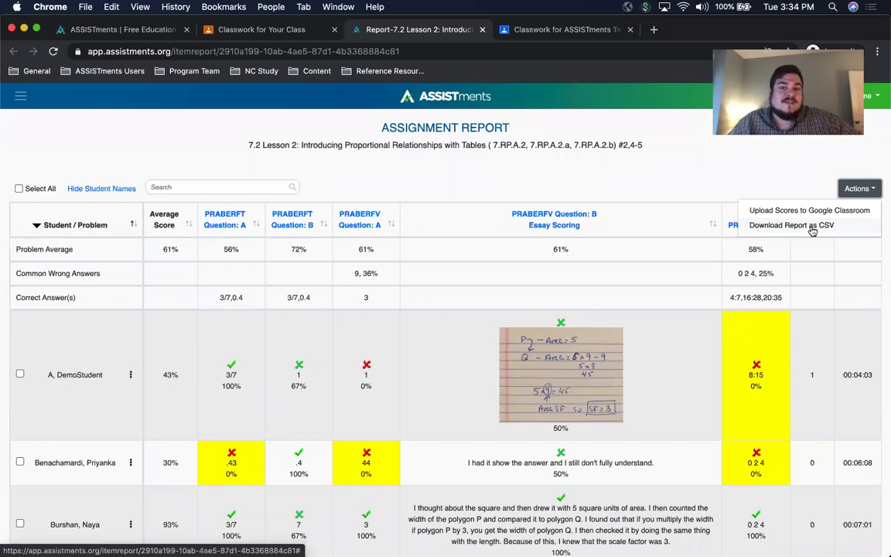
left_click(625, 171)
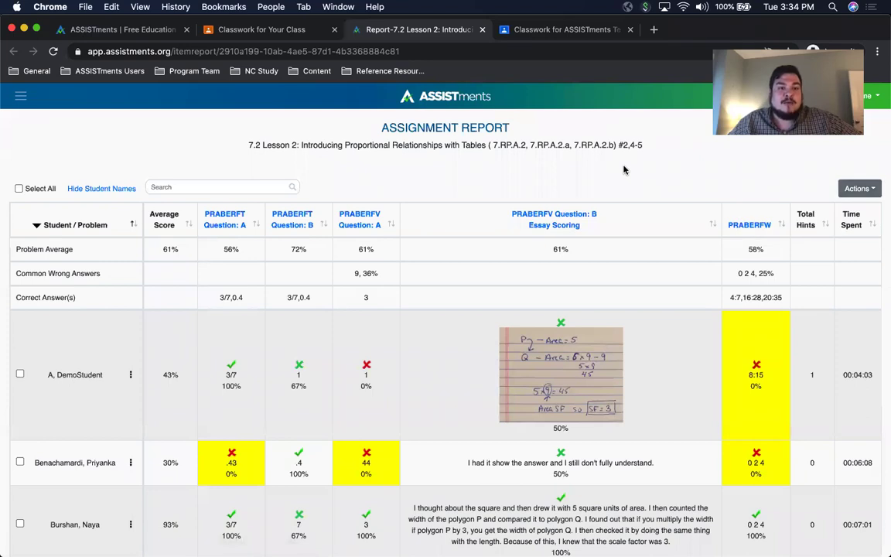
scroll(517, 187, "down", 1)
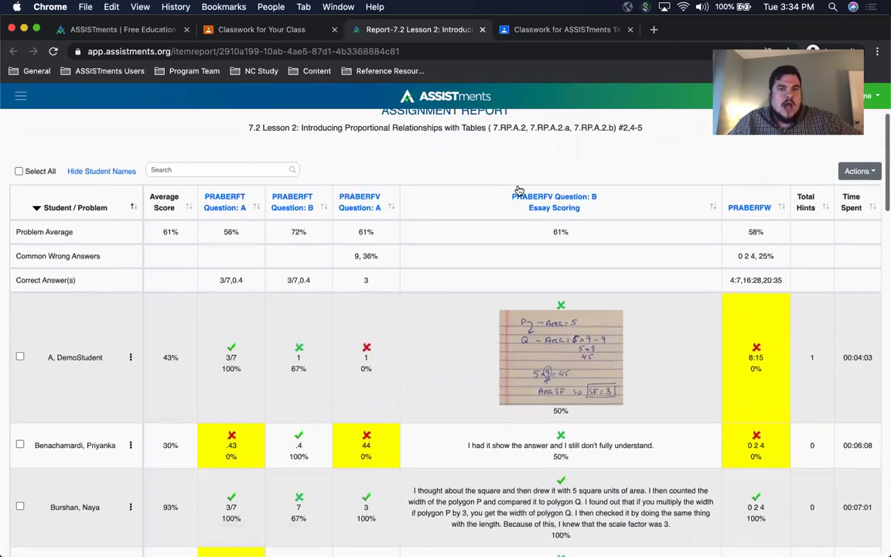
scroll(519, 190, "up", 1)
left_click(108, 189)
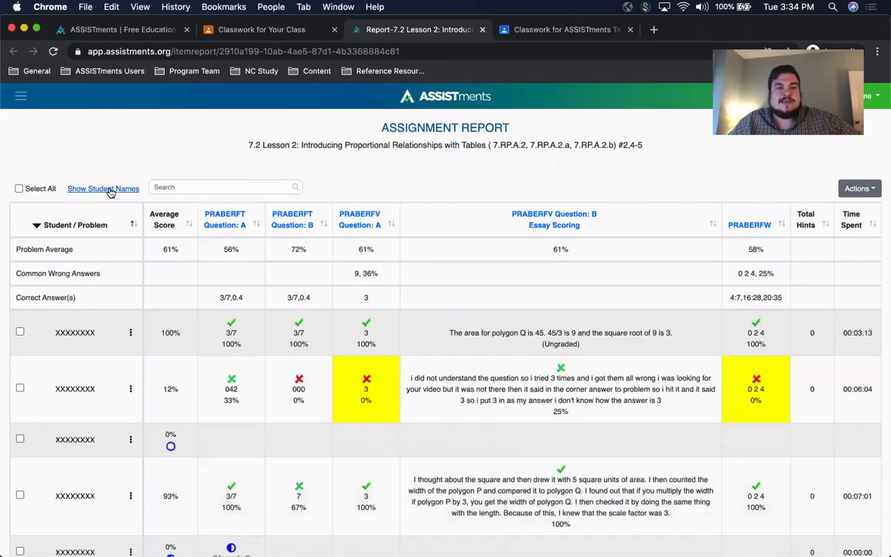
Restore the real student names and collapse the problem-average, common-wrong-answer and correct-answer rows
left_click(111, 190)
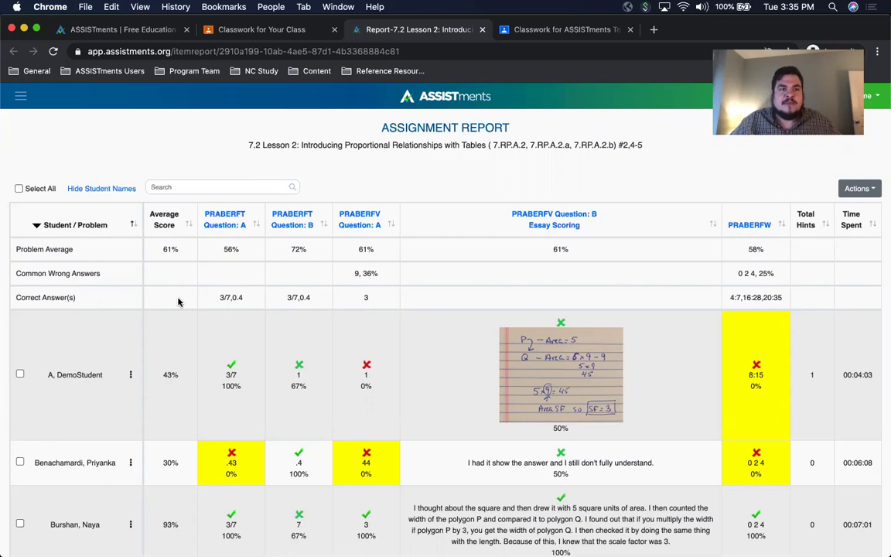
left_click(36, 227)
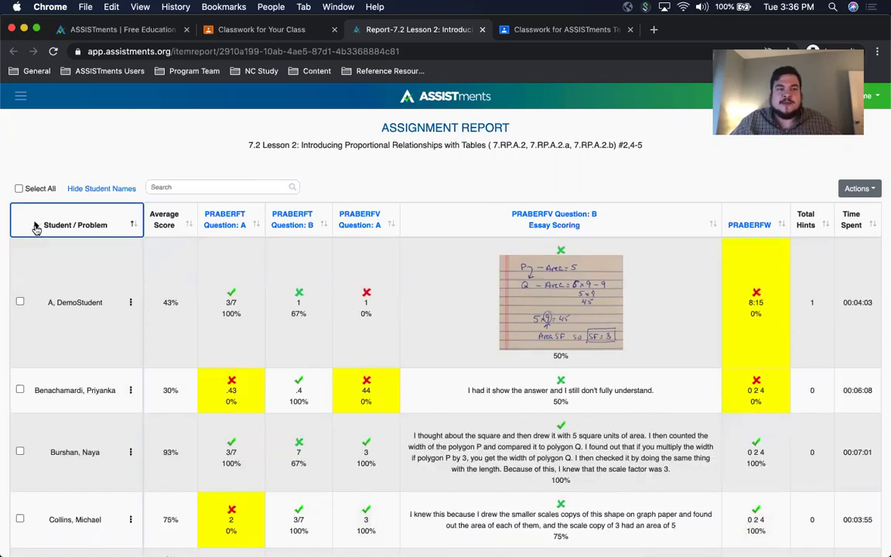
Expand the Problem Average, Common Wrong Answers and Correct Answer(s) rows above the students again
left_click(35, 227)
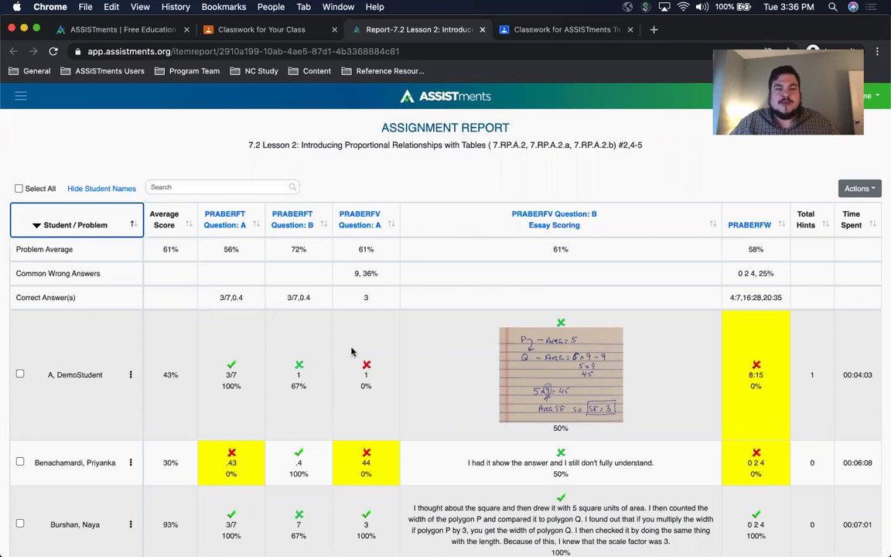
scroll(354, 351, "down", 1)
scroll(356, 350, "up", 1)
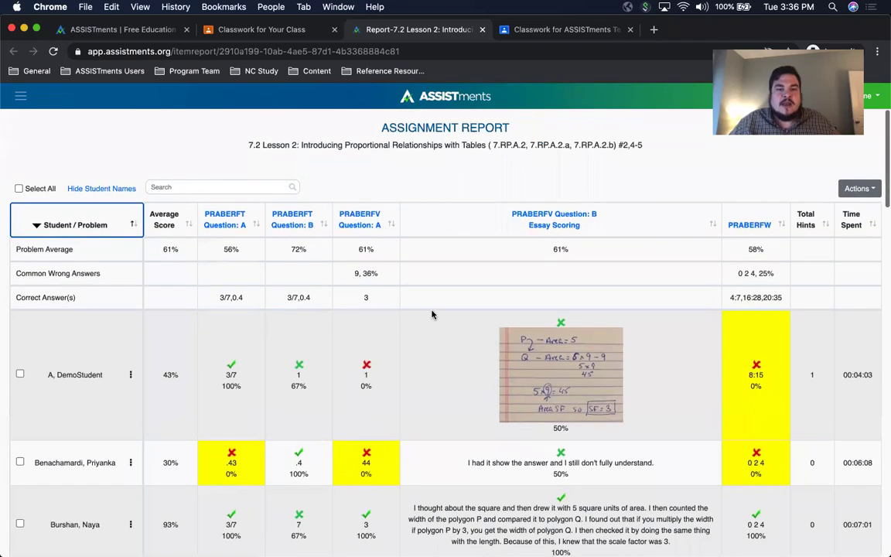
Sort the student rows by Average Score
left_click(188, 226)
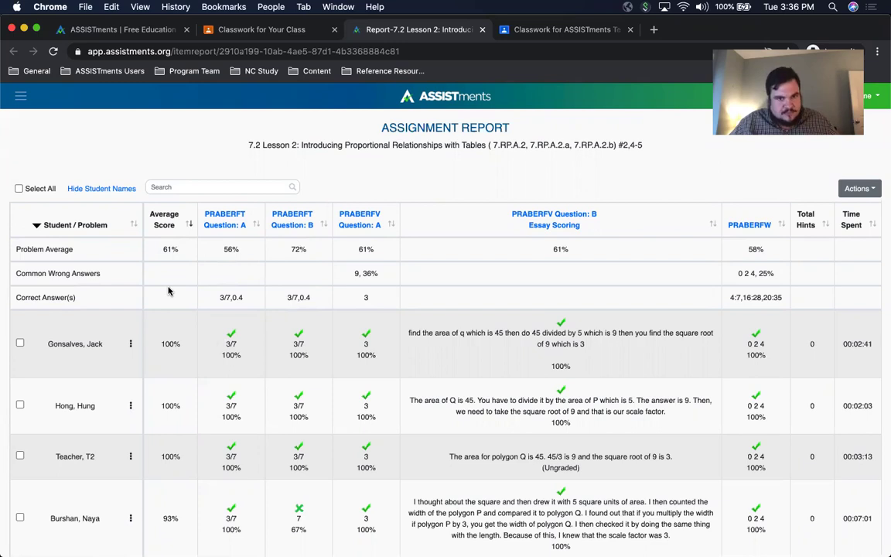
scroll(191, 313, "down", 5)
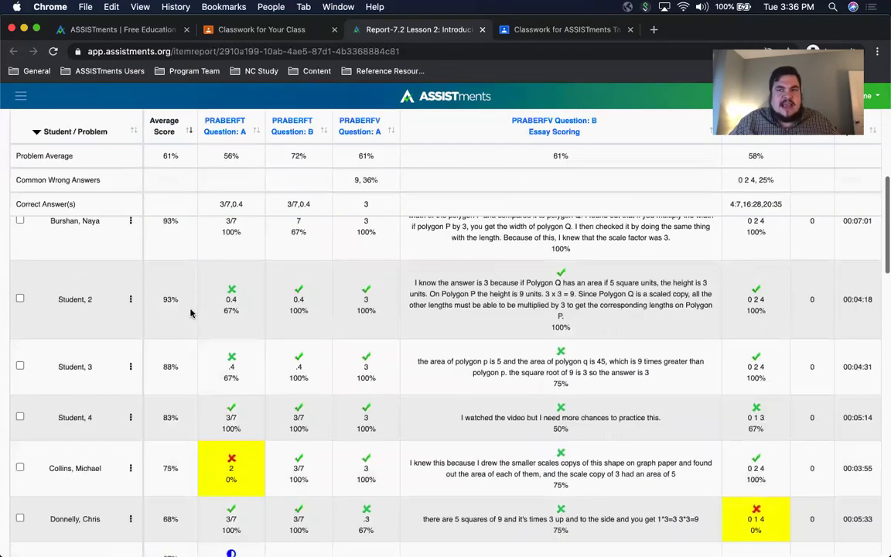
scroll(192, 312, "down", 1)
scroll(192, 313, "up", 1)
Open the actions menu for the 30%-average student near the bottom of the report
scroll(192, 312, "down", 3)
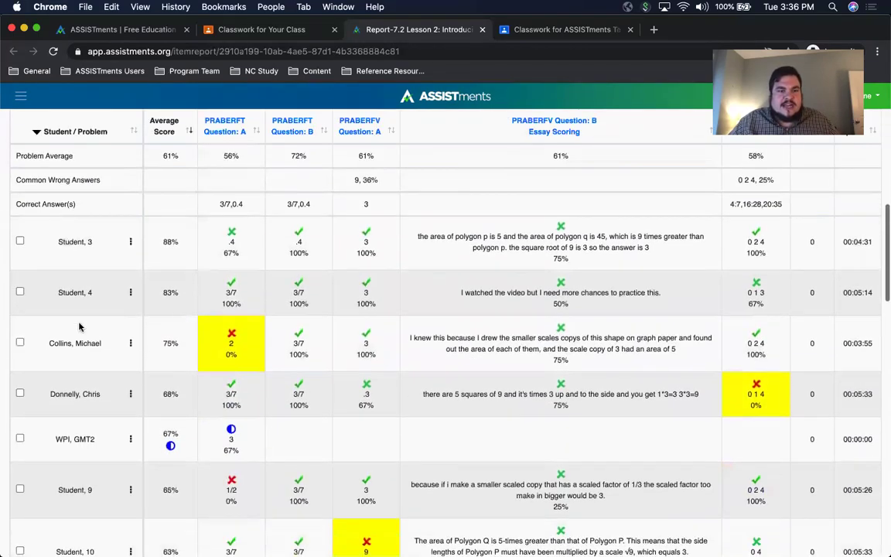
scroll(166, 325, "down", 3)
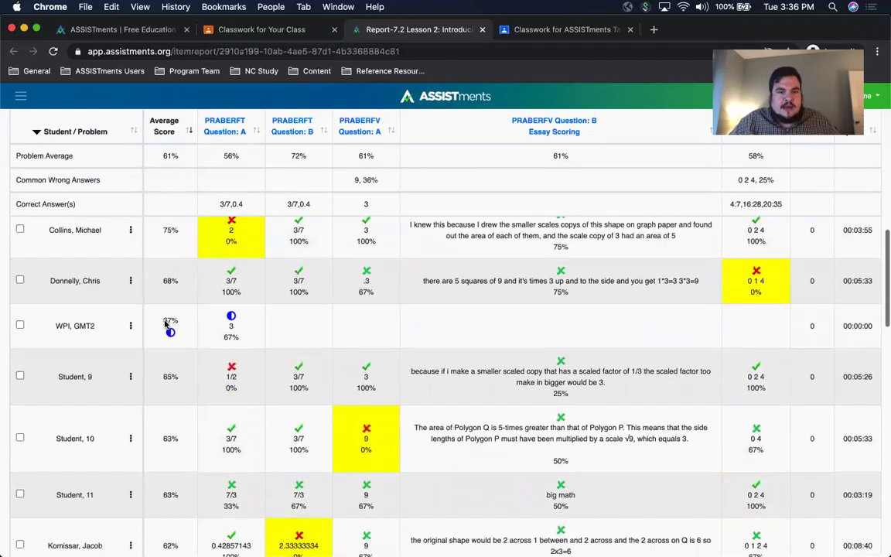
scroll(167, 325, "down", 6)
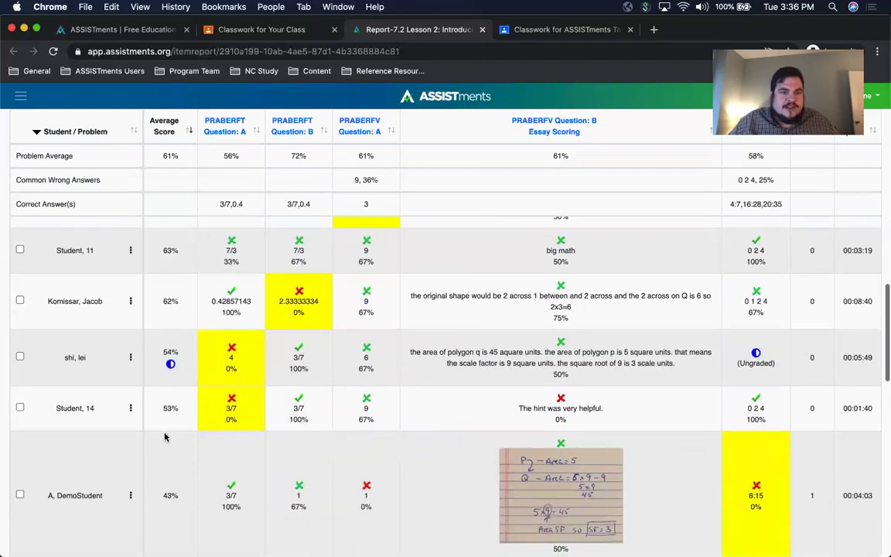
scroll(164, 437, "down", 10)
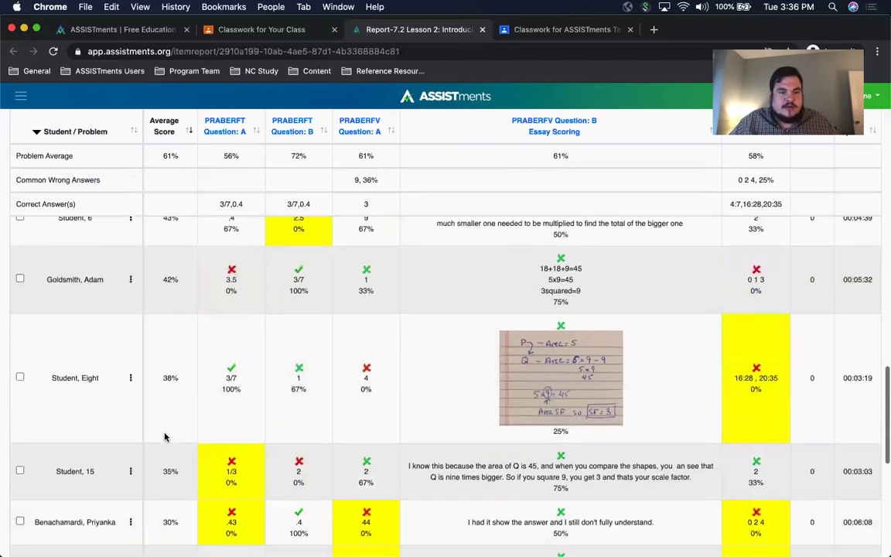
scroll(164, 456, "down", 3)
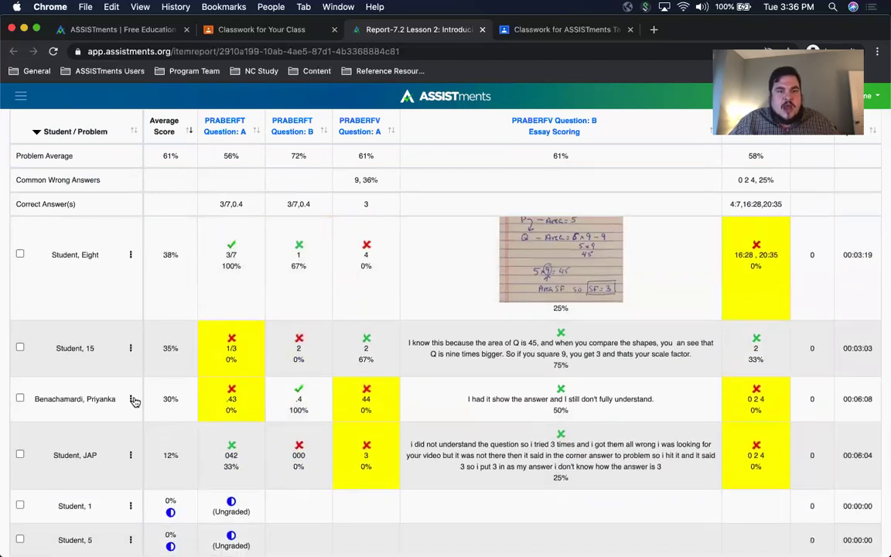
left_click(131, 400)
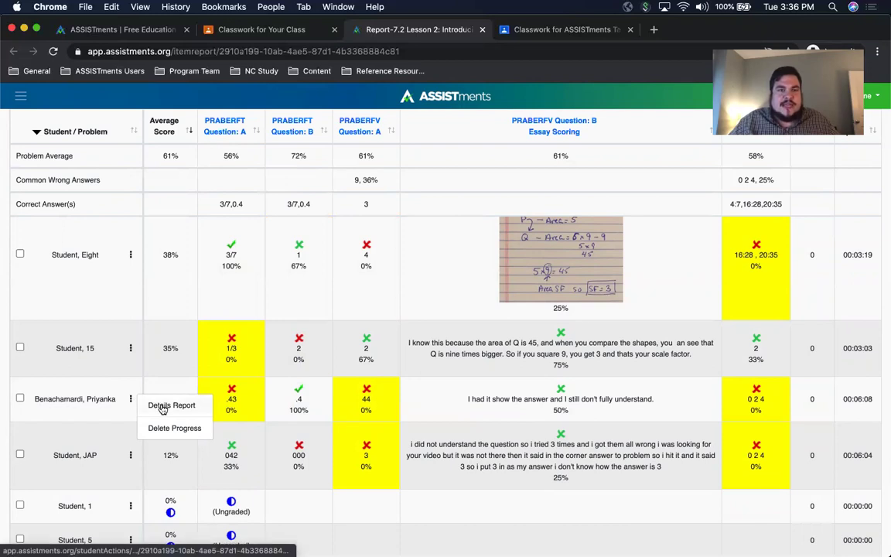
Open the 30%-average student's Details Report and toggle the full problem text on and off
left_click(160, 406)
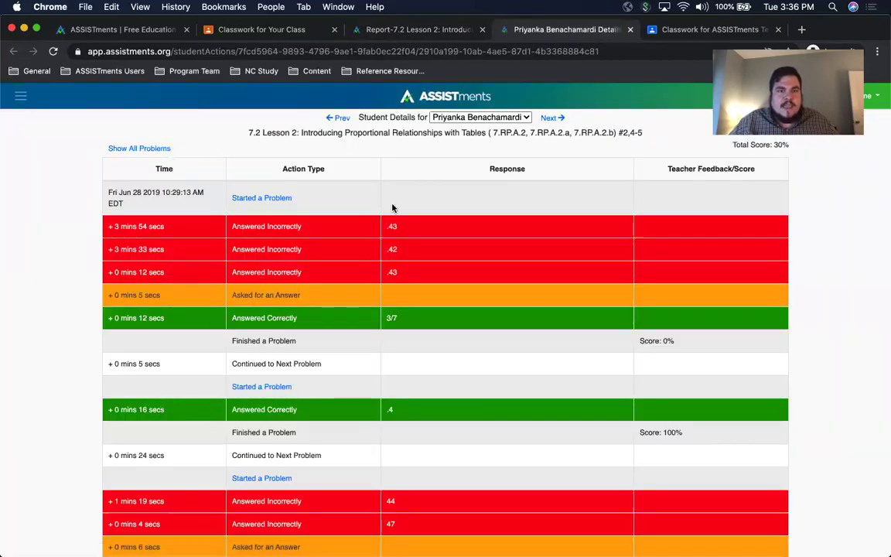
scroll(318, 499, "down", 1)
scroll(318, 499, "up", 1)
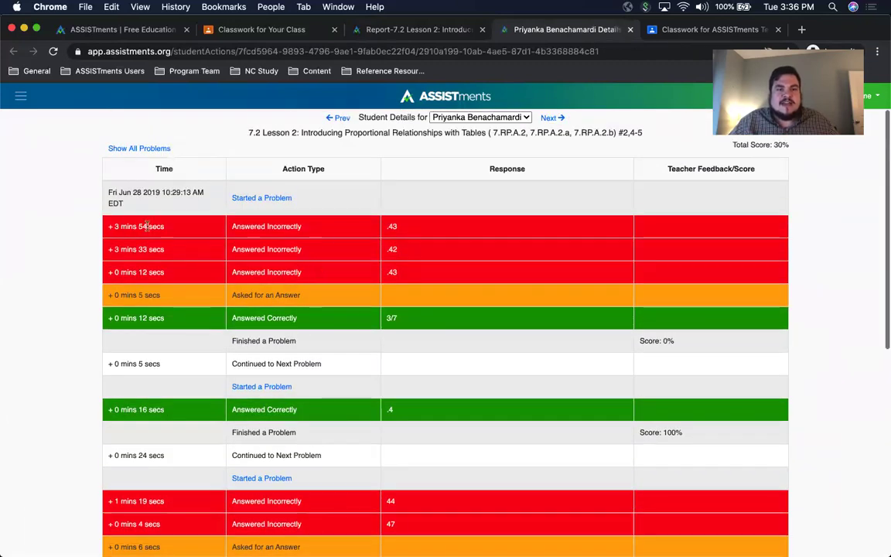
left_click(130, 150)
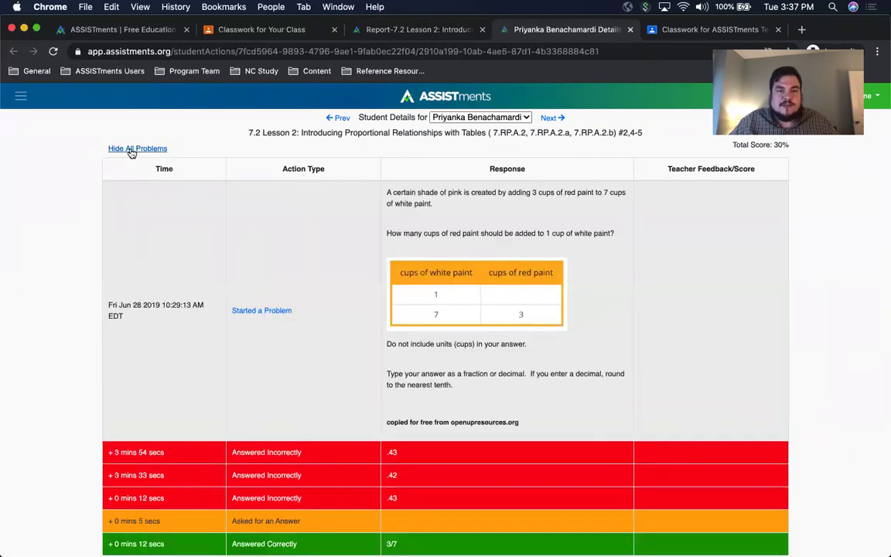
left_click(132, 150)
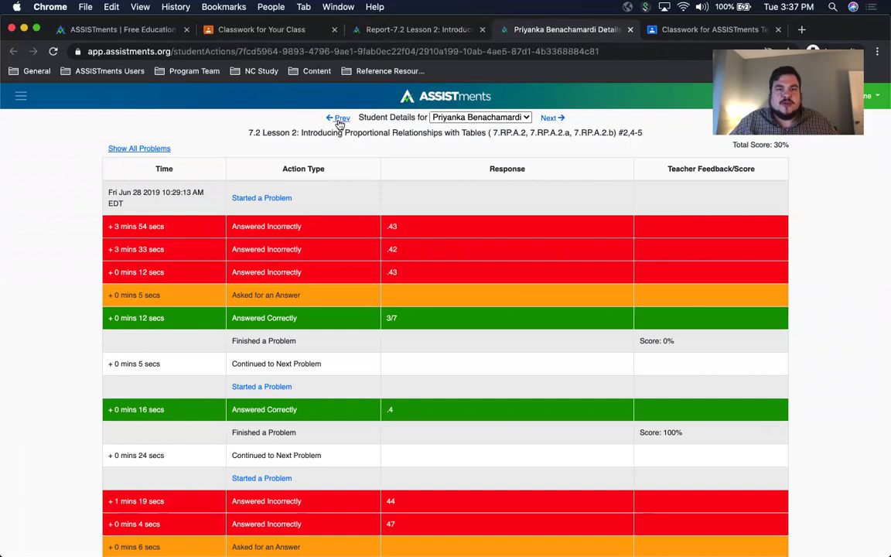
Look at the student switcher list without changing students, then close the Details Report
left_click(523, 119)
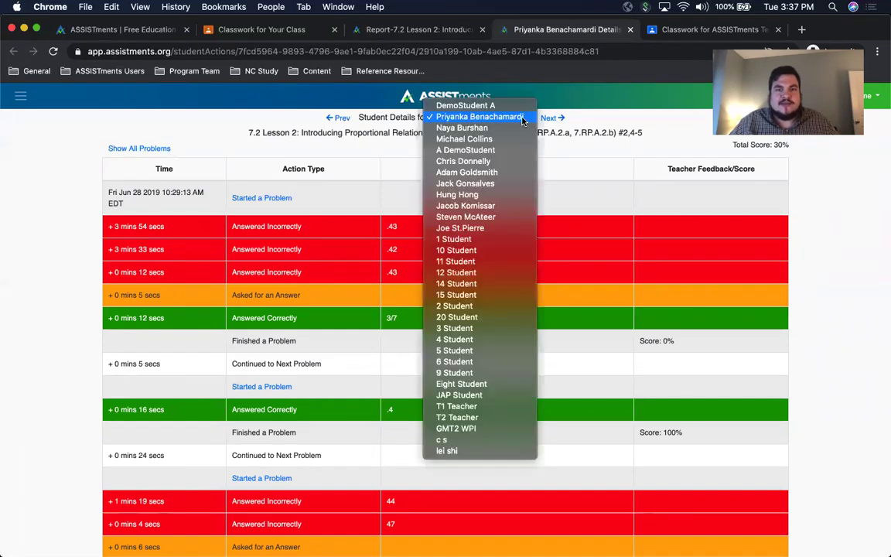
left_click(583, 152)
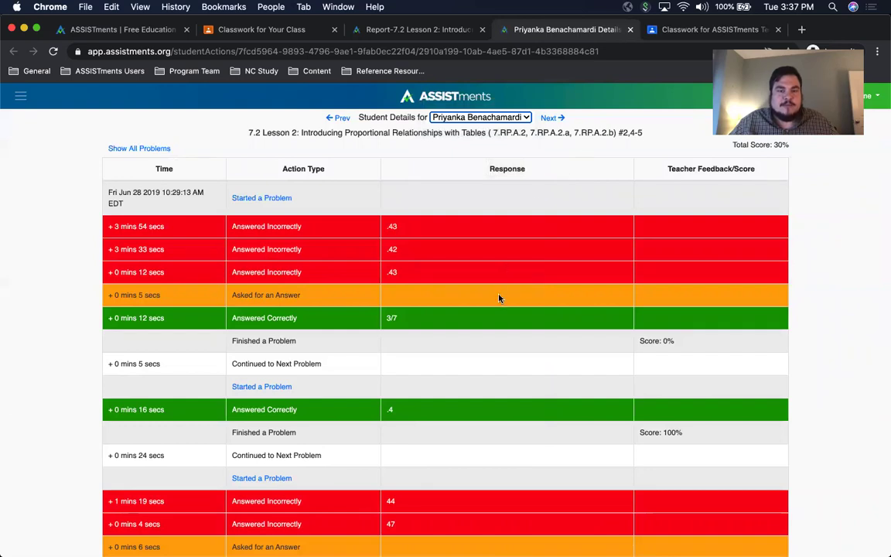
left_click(631, 29)
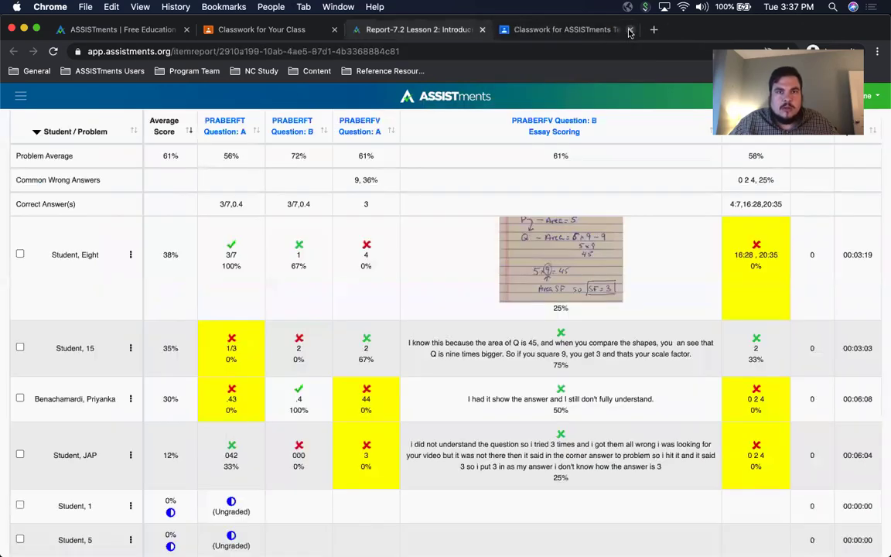
left_click(130, 400)
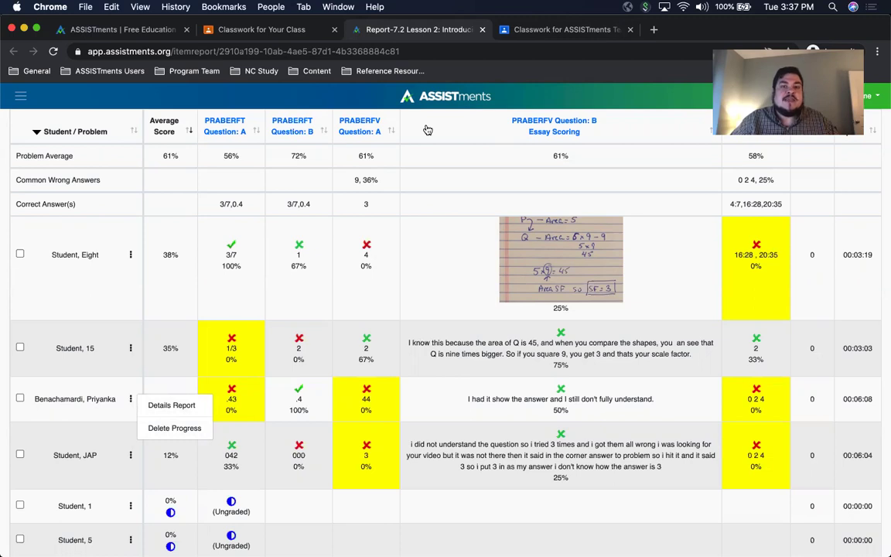
scroll(428, 130, "up", 10)
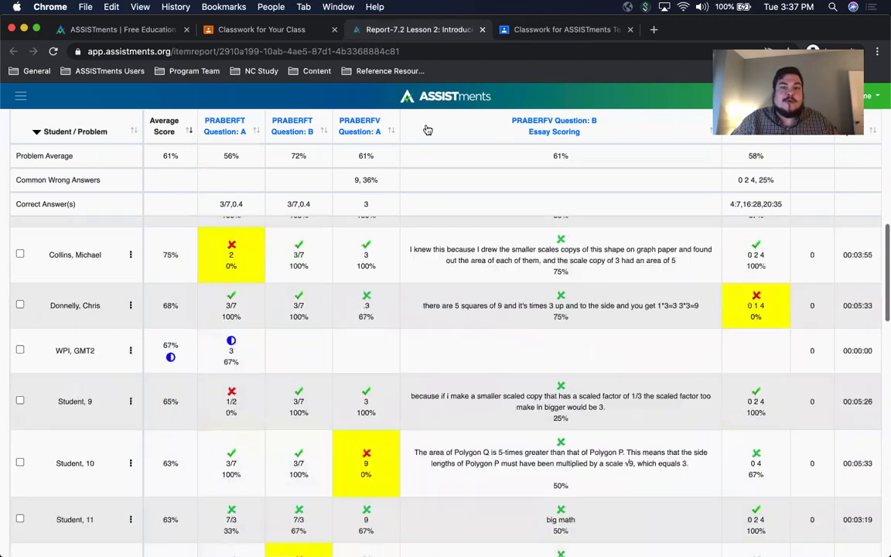
scroll(428, 130, "up", 10)
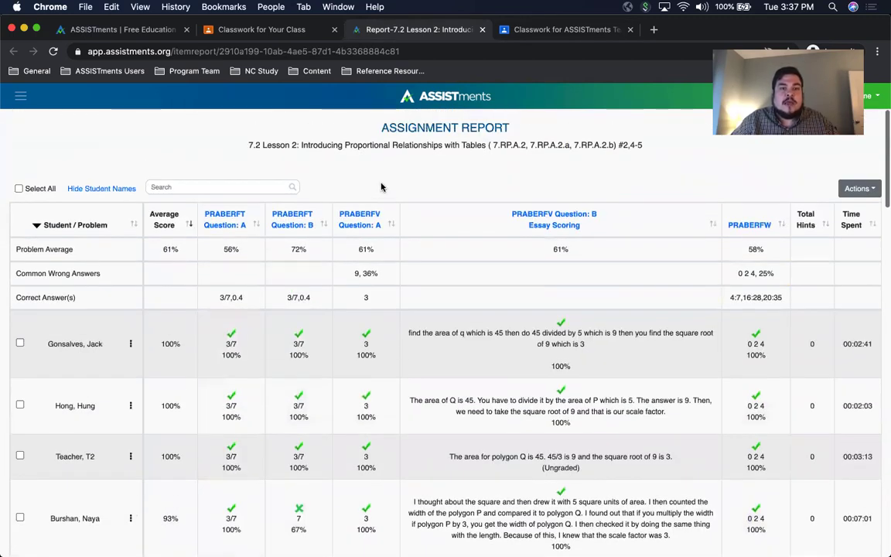